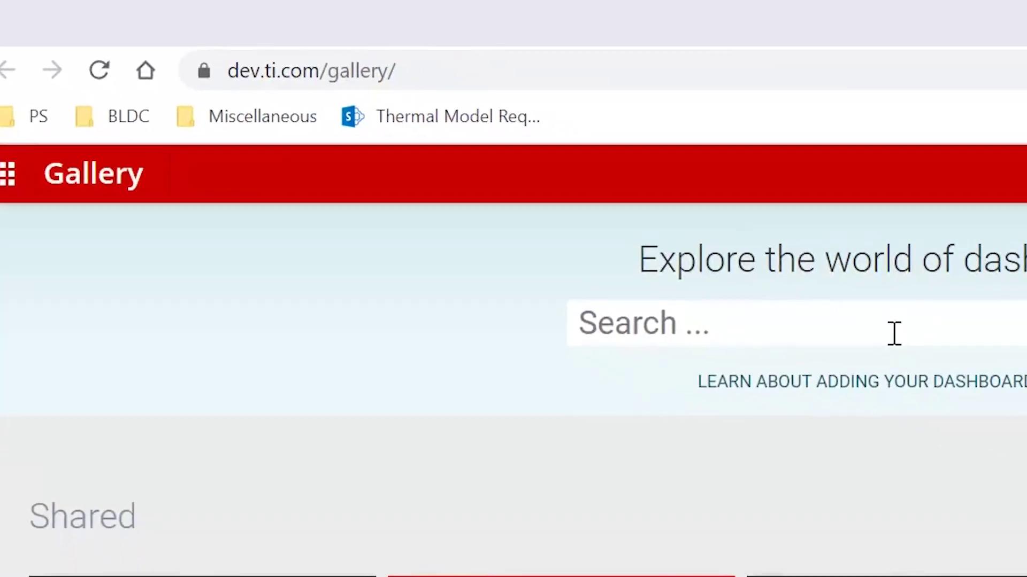
Search the TI Developer Zone Gallery for 'drv8300' to find the DRV8300 dashboards.
click(529, 210)
text(drv)
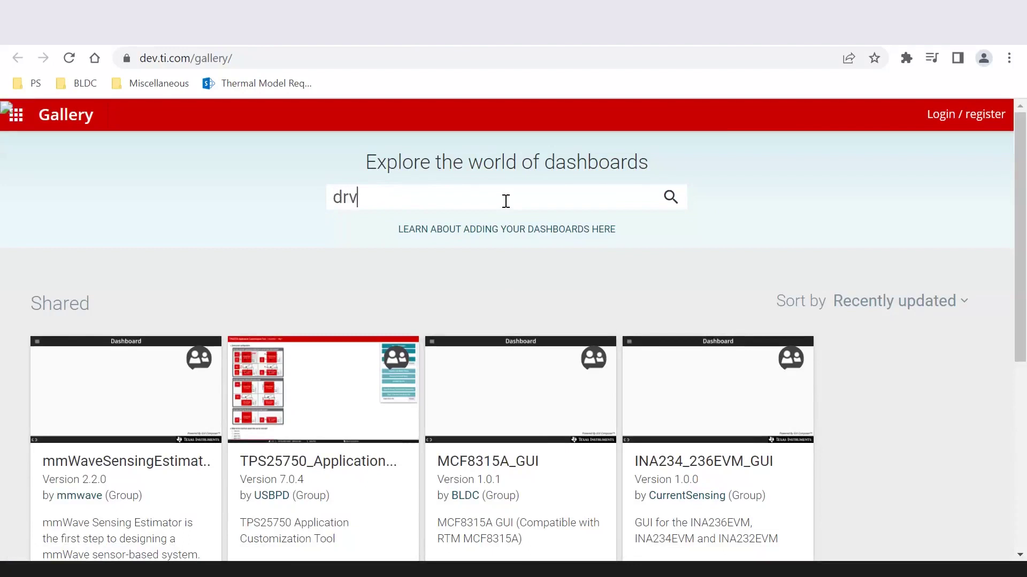
text(8300)
key(Return)
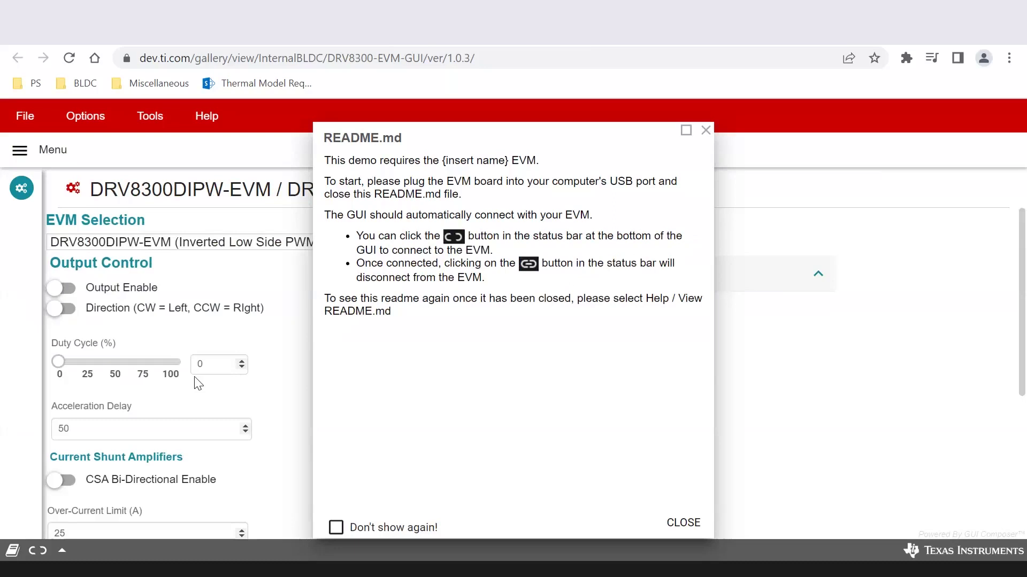
Close the README so the GUI connects to the EVM hardware.
click(683, 523)
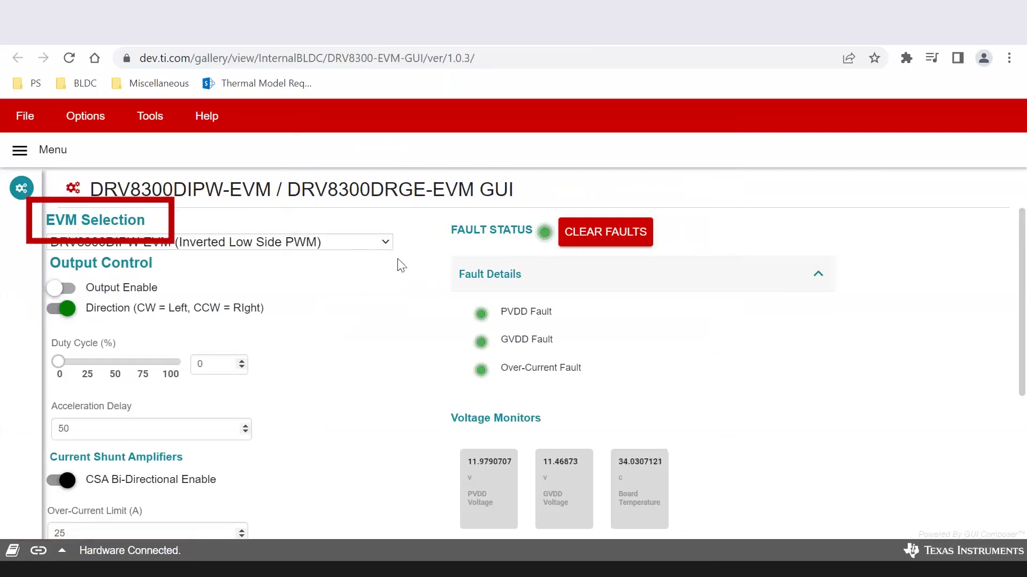
click(386, 243)
Select the DRV8300DRGE-EVM (Normal PWM) board and switch Output Enable on.
click(369, 257)
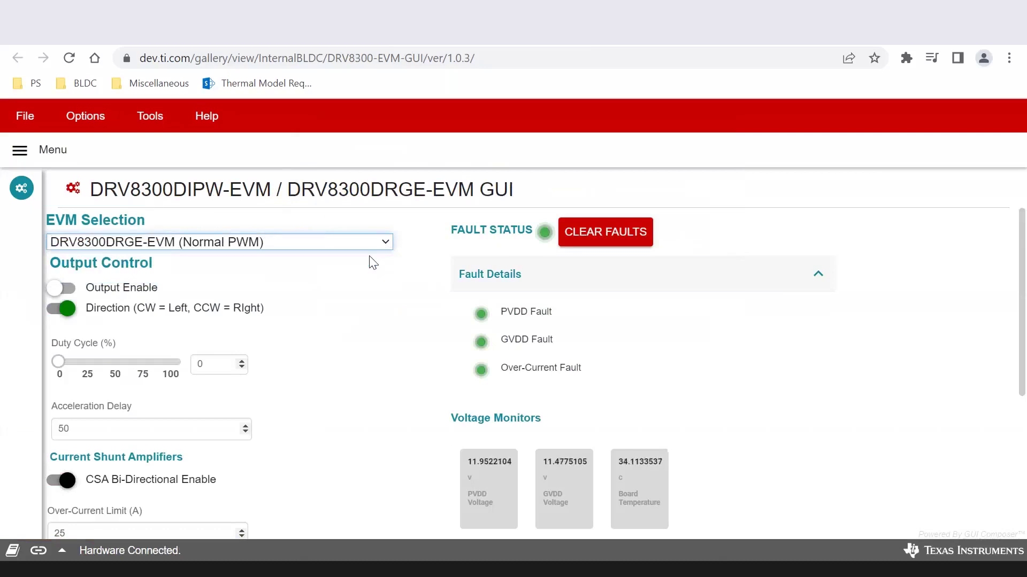
click(66, 289)
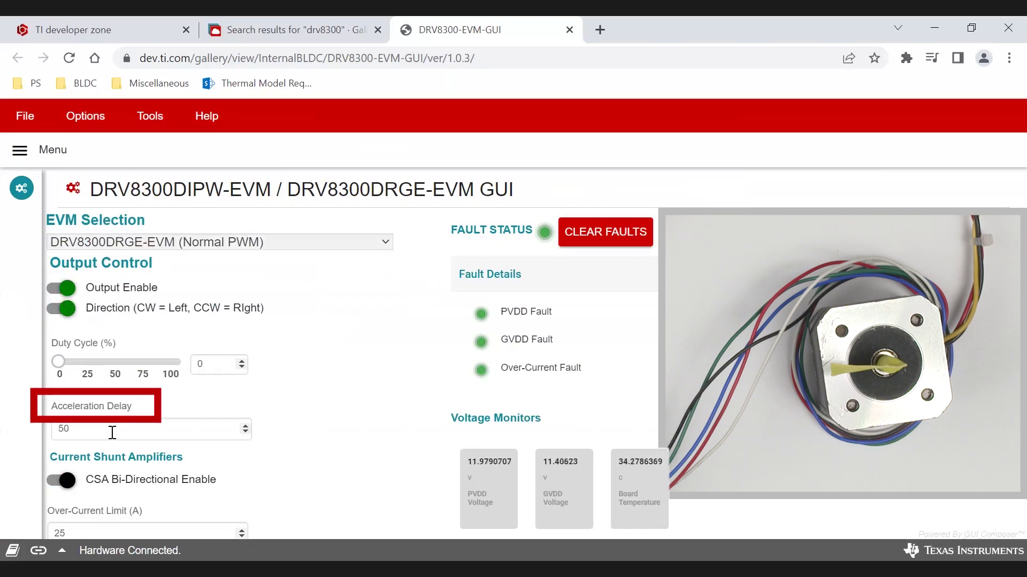
Enter a 20% duty cycle to start the motor spinning.
click(198, 364)
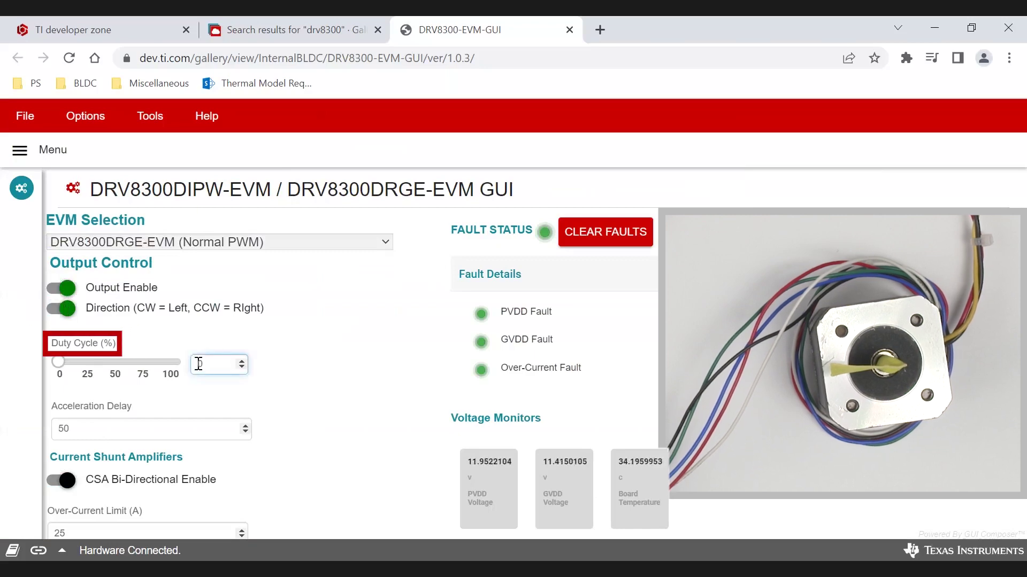
text(2)
key(Return)
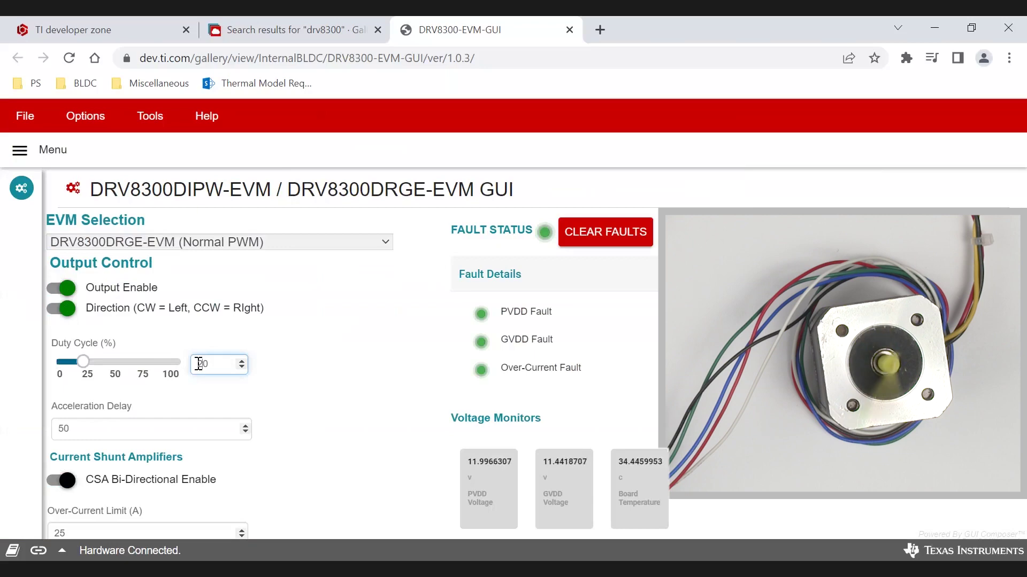